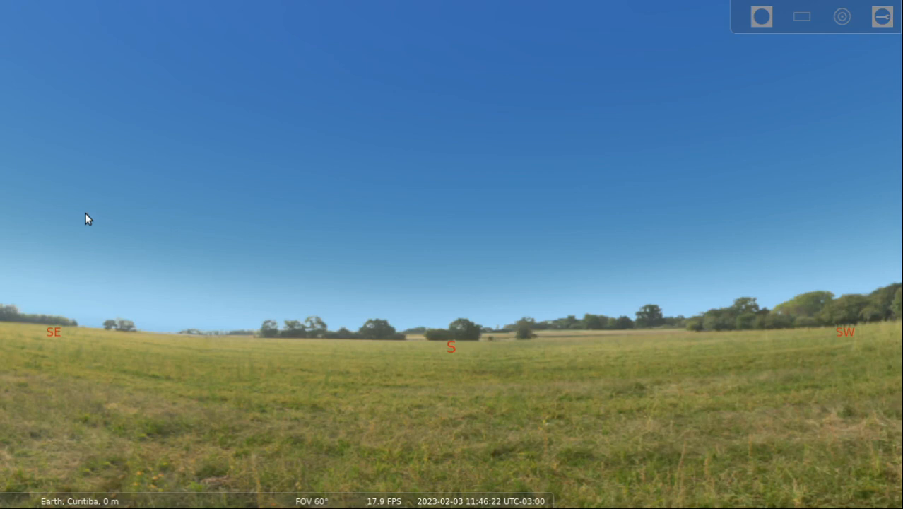
Step: Set the simulation date to 25 May 2023 in the Date and Time window
mouse_move(12, 193)
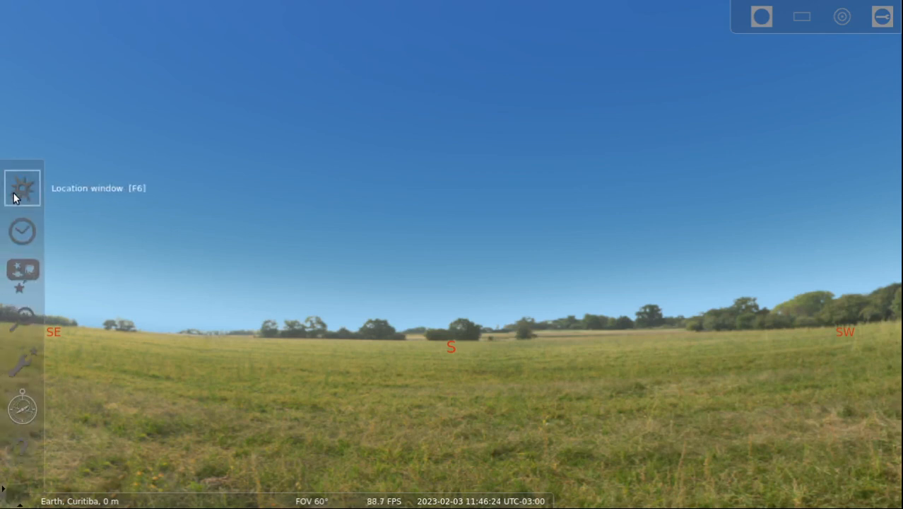
left_click(20, 231)
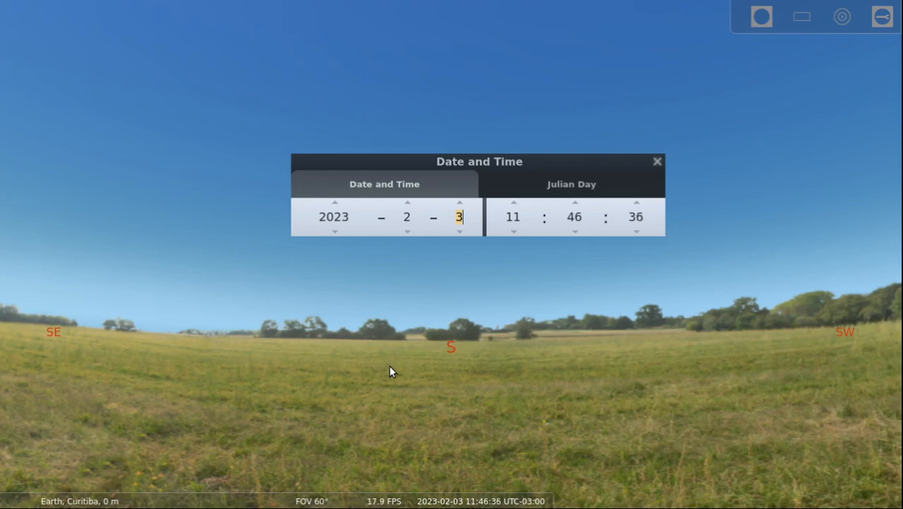
left_click(406, 203)
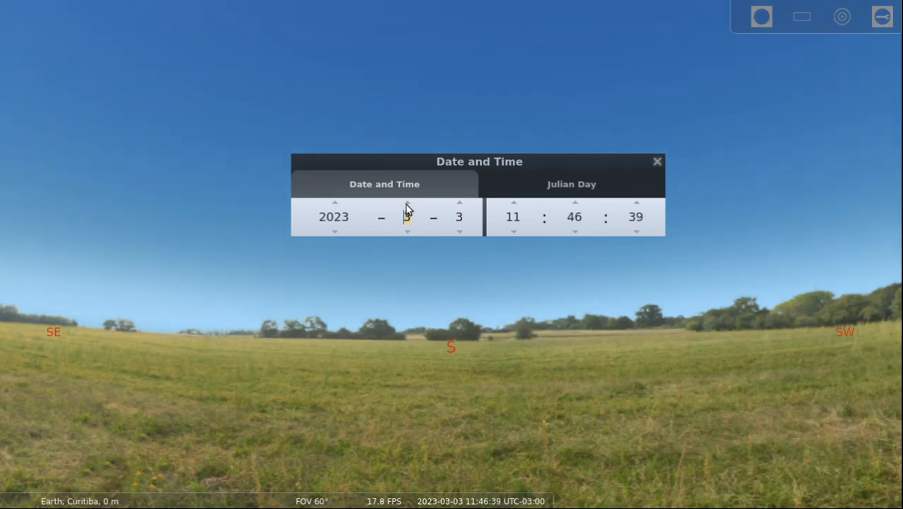
left_click(407, 203)
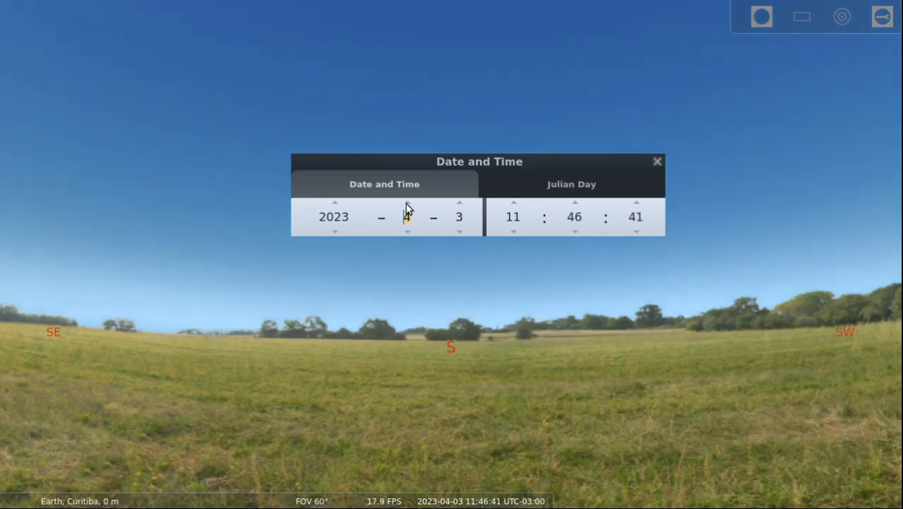
left_click(406, 202)
left_click(456, 217)
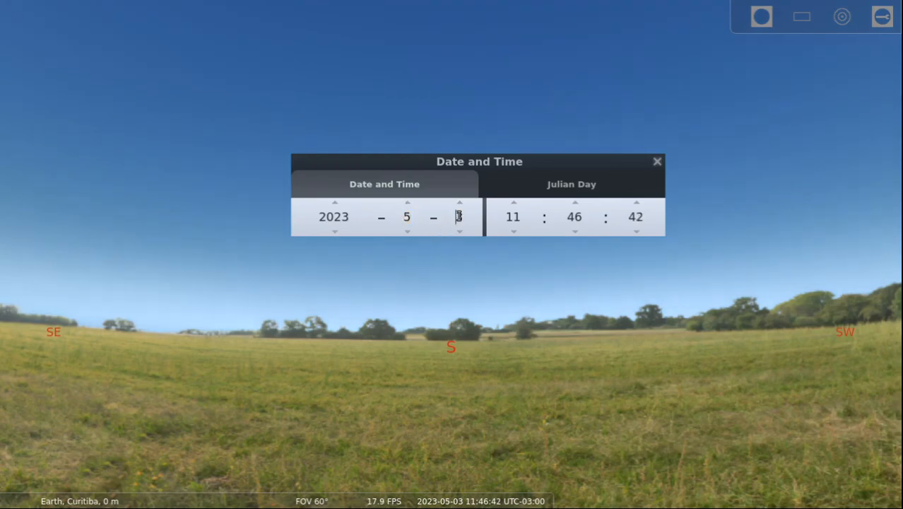
type("25")
Step: Move the Date and Time window aside and set the hour to 12 and the minutes to 0
left_click_drag(479, 173, 643, 120)
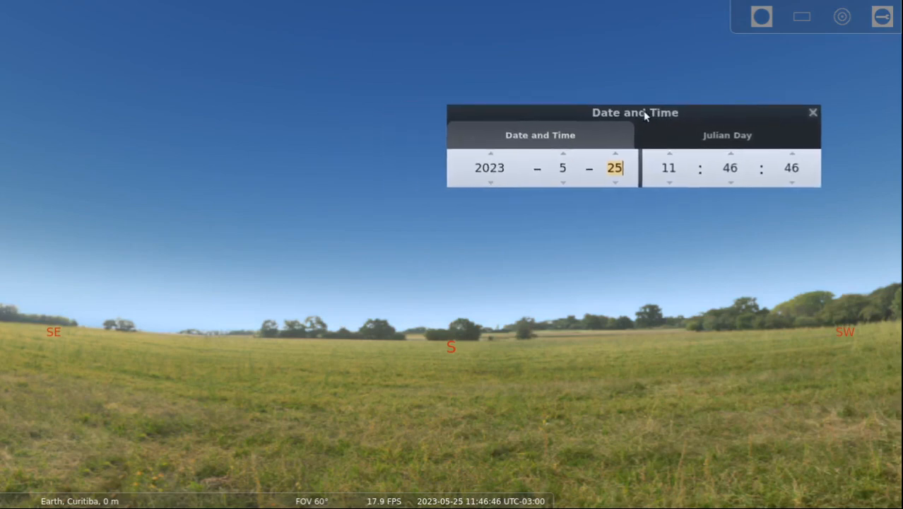
scroll(684, 173, "up", 1)
scroll(684, 173, "up", 3)
scroll(684, 173, "down", 2)
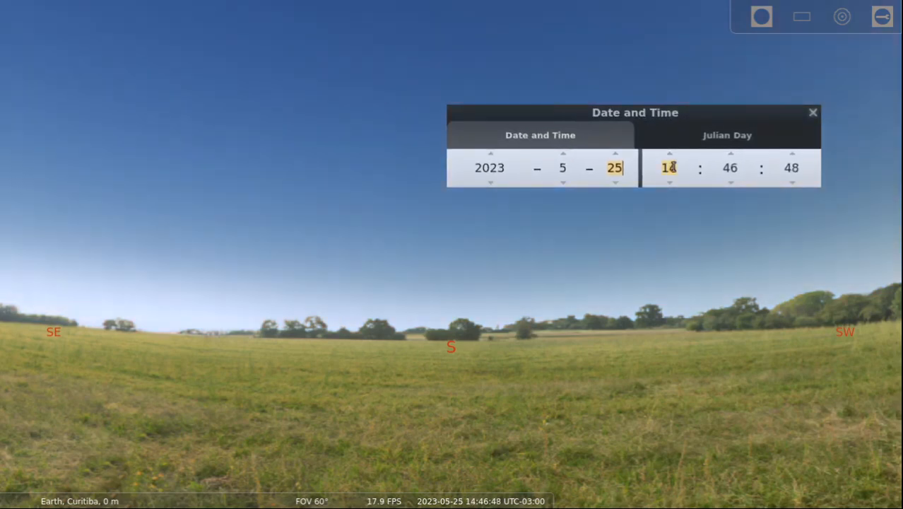
scroll(668, 166, "down", 3)
scroll(667, 166, "up", 2)
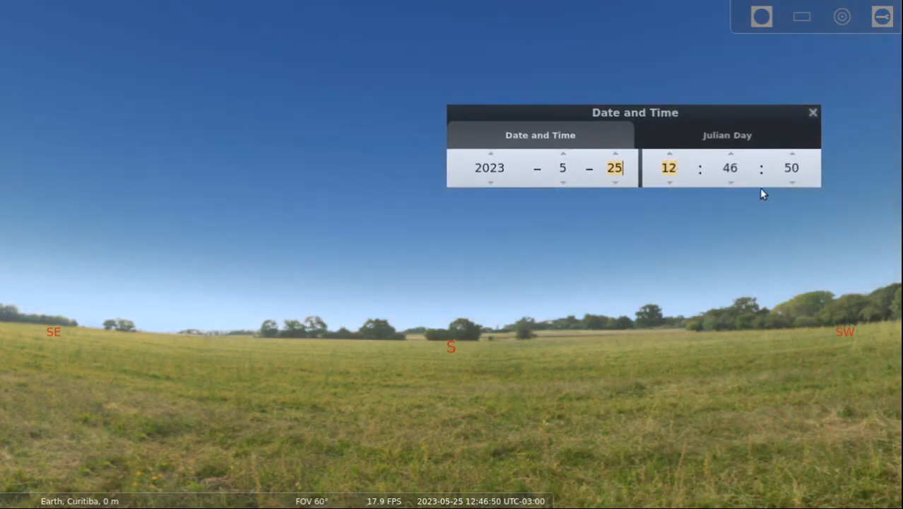
scroll(734, 172, "up", 7)
scroll(735, 175, "up", 8)
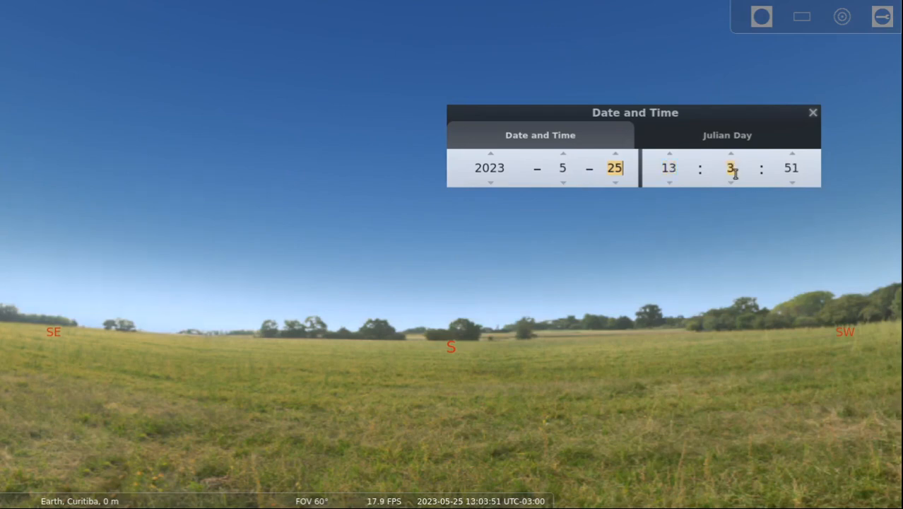
scroll(735, 174, "down", 1)
scroll(735, 174, "down", 1)
left_click_drag(721, 169, 737, 169)
type("0")
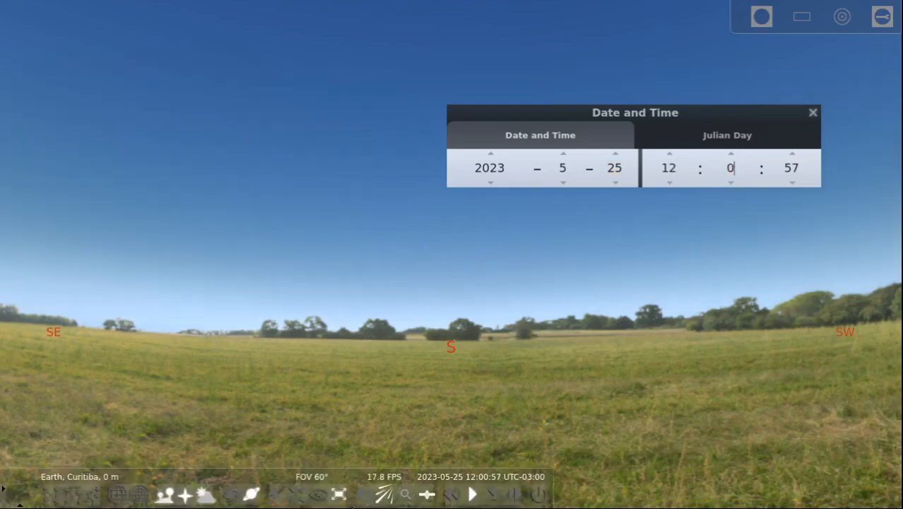
Step: Turn the view around to the north and widen the field of view to bring the Sun into sight
left_click_drag(539, 329, 325, 324)
left_click_drag(572, 320, 128, 296)
left_click_drag(876, 347, 135, 304)
left_click_drag(645, 382, 292, 391)
left_click_drag(749, 393, 220, 394)
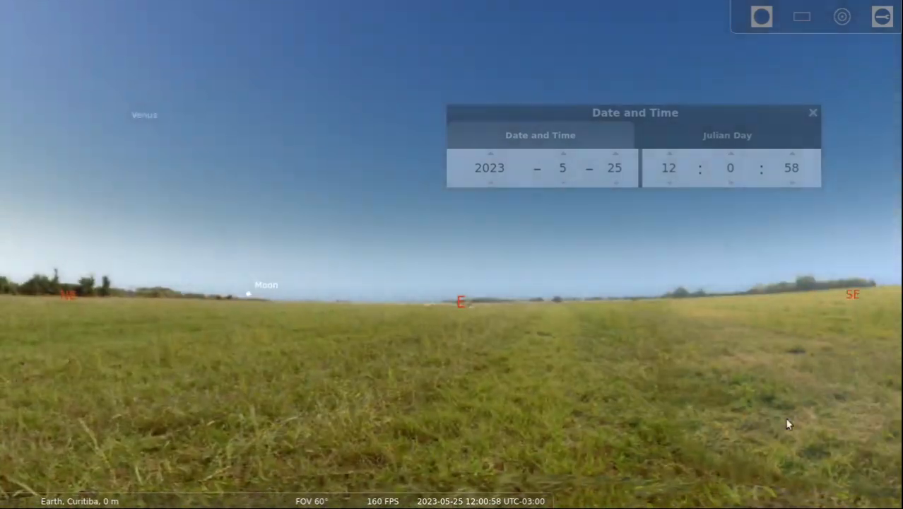
left_click_drag(732, 238, 2, 253)
left_click_drag(788, 420, 124, 394)
scroll(390, 373, "down", 10)
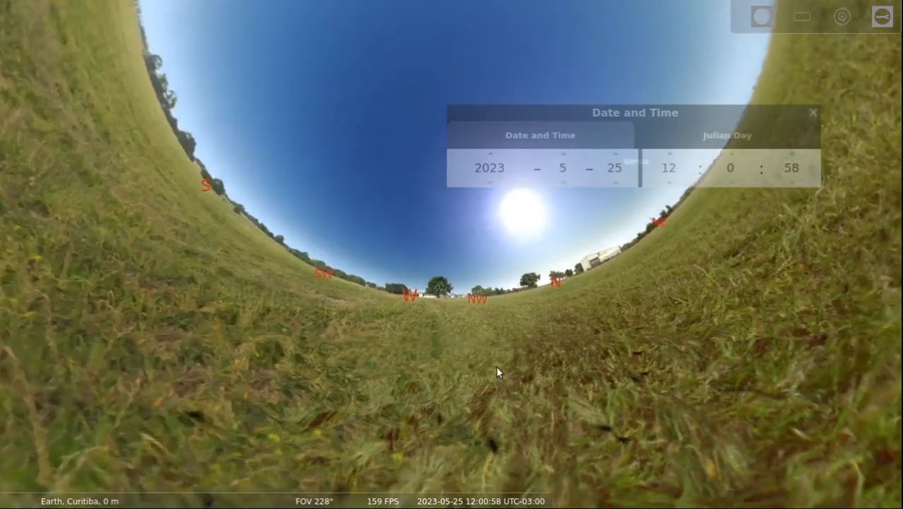
left_click_drag(496, 367, 430, 329)
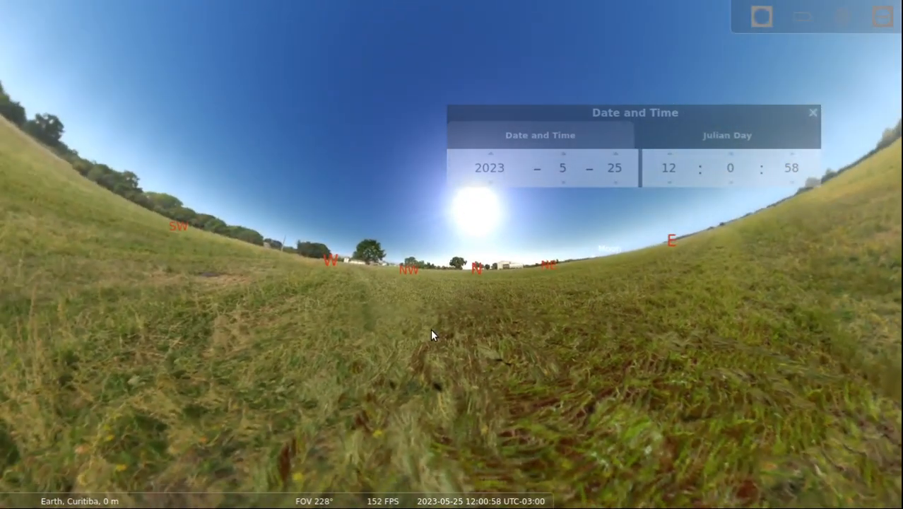
Step: Turn on the azimuthal grid and frame the Sun above the northern horizon, with the Date and Time window clear of it
left_click_drag(639, 106, 689, 363)
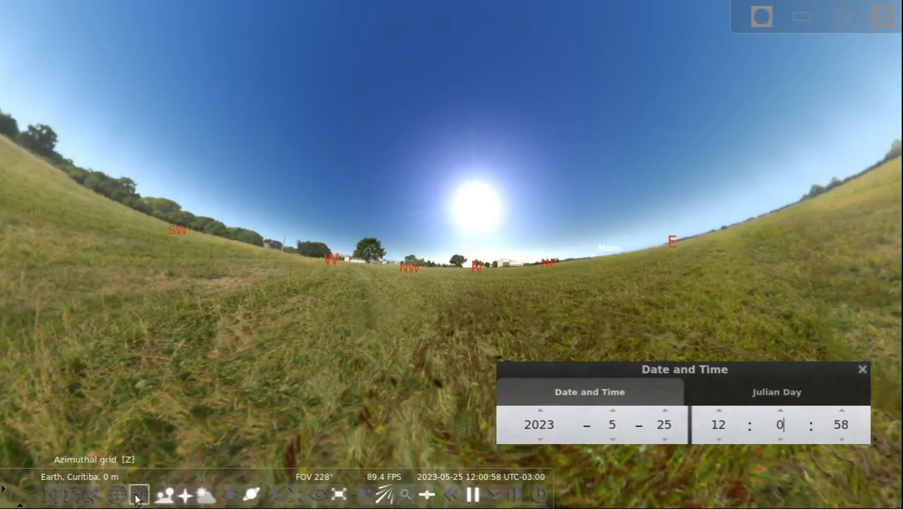
left_click(137, 496)
scroll(446, 269, "up", 5)
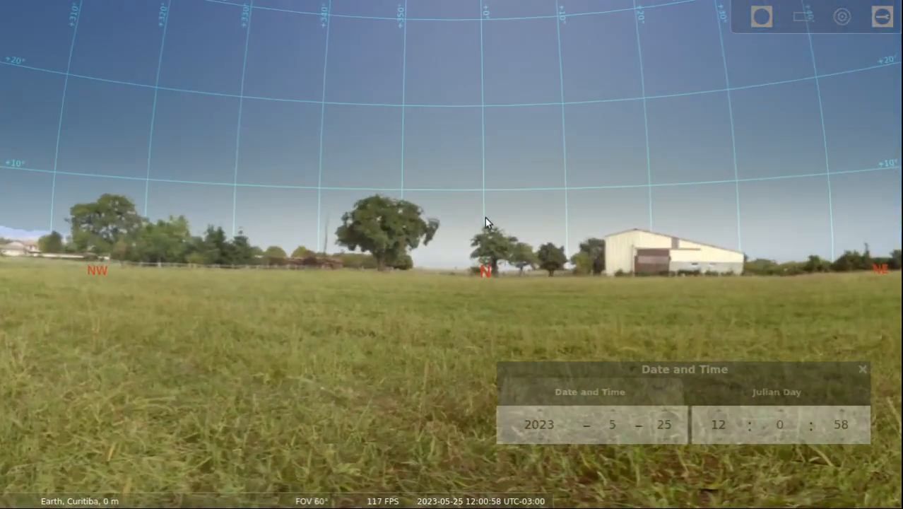
left_click_drag(485, 218, 467, 379)
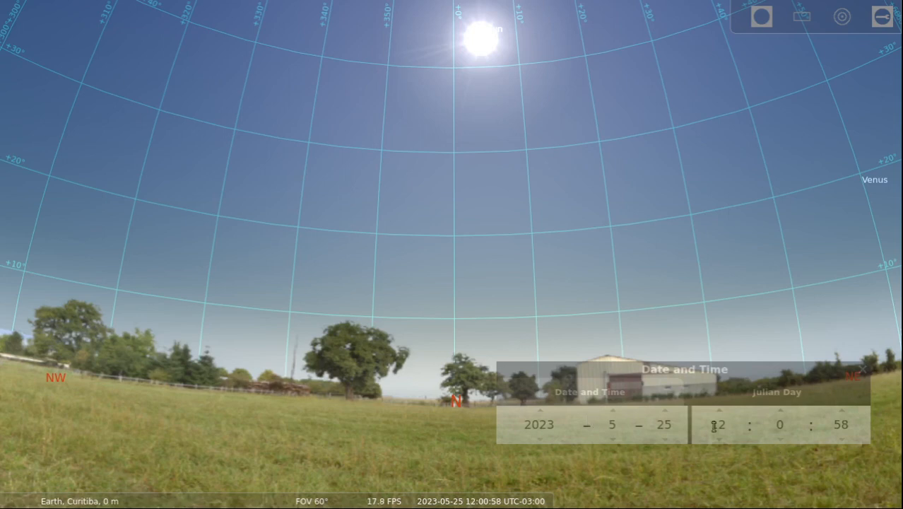
Step: Set the seconds of the simulation time to 0
left_click_drag(834, 425, 893, 429)
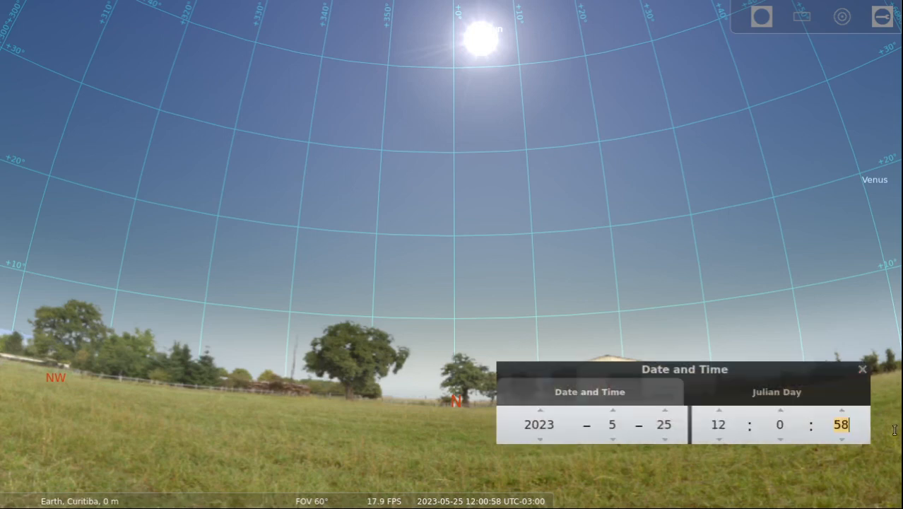
type("0")
mouse_move(414, 493)
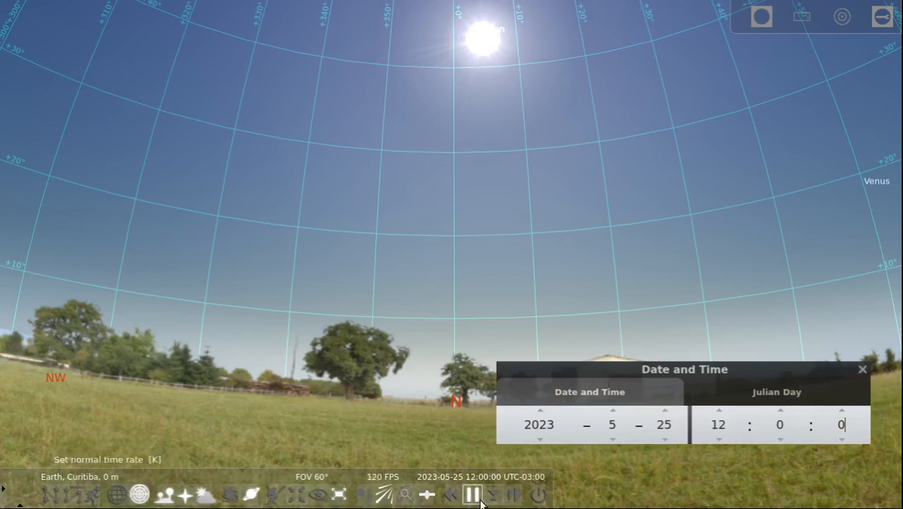
Step: Advance the time minute by minute to 12:18:00, moving the Sun past the 0° azimuth line
left_click(779, 424)
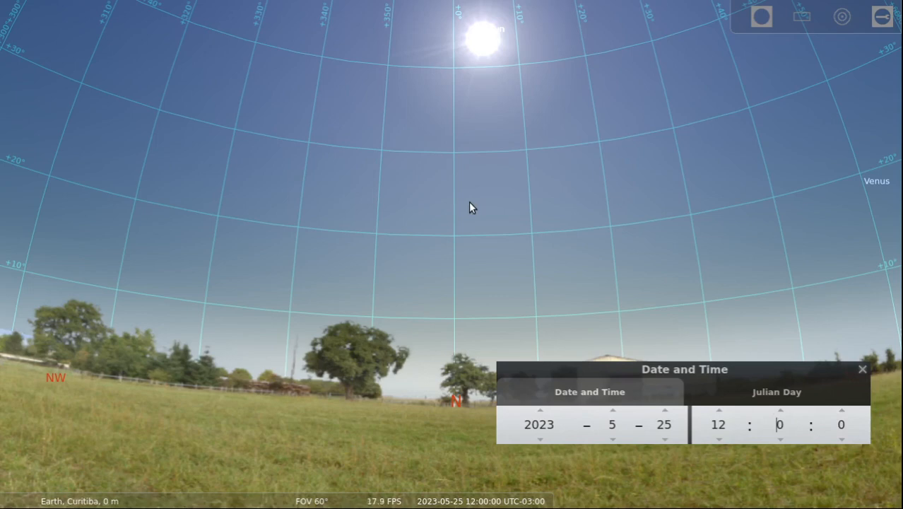
left_click(780, 410)
left_click(780, 411)
left_click(780, 410)
left_click(780, 410)
left_click(780, 411)
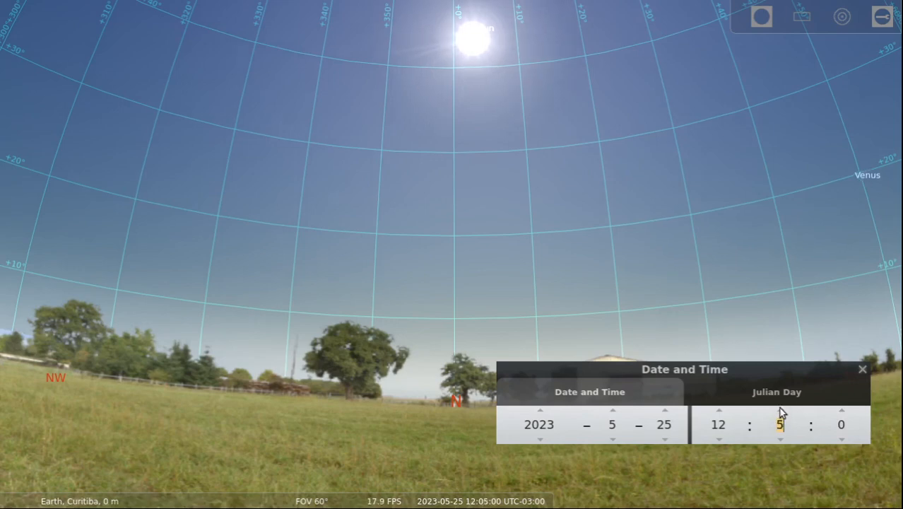
left_click(780, 411)
left_click(780, 408)
double_click(780, 408)
double_click(781, 408)
double_click(780, 408)
left_click(780, 409)
left_click(780, 409)
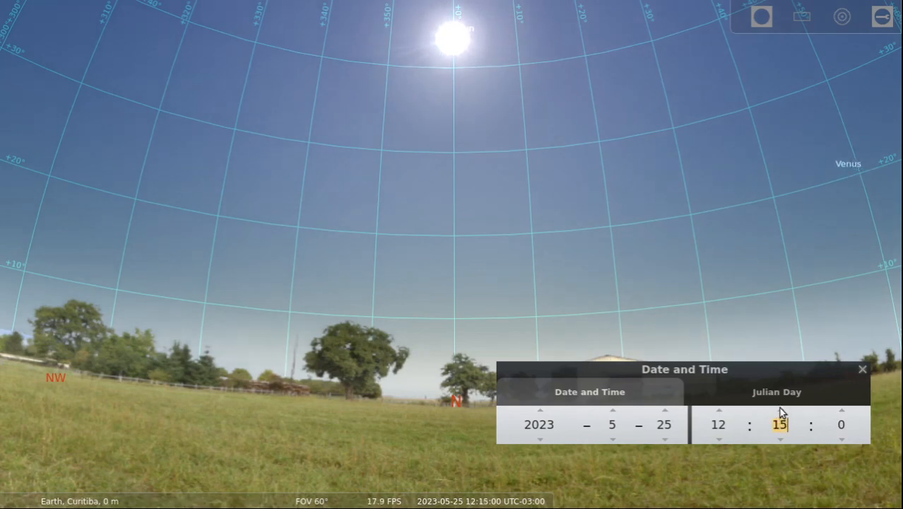
left_click(780, 409)
left_click(781, 410)
left_click(780, 409)
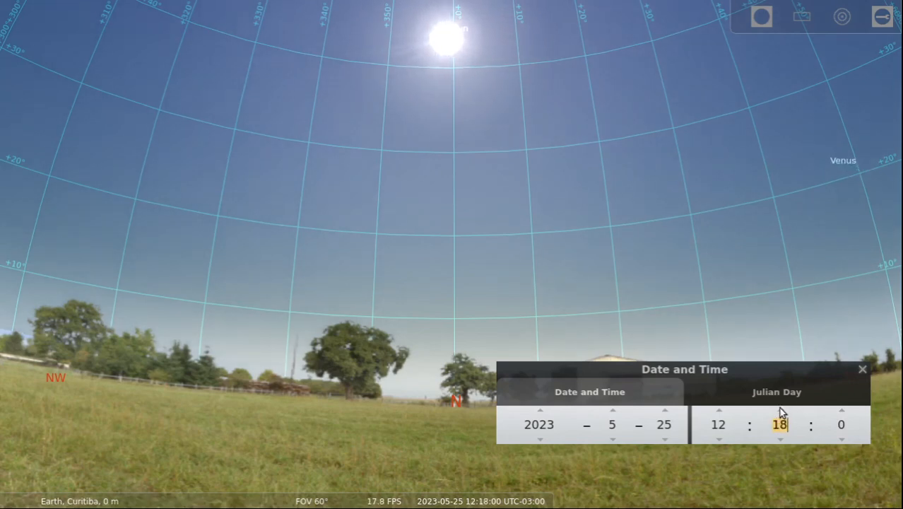
Step: Step the minutes back to 12:14:00 to align the Sun with the 0° azimuth line
left_click(780, 438)
left_click_drag(458, 109, 458, 150)
scroll(458, 149, "up", 2)
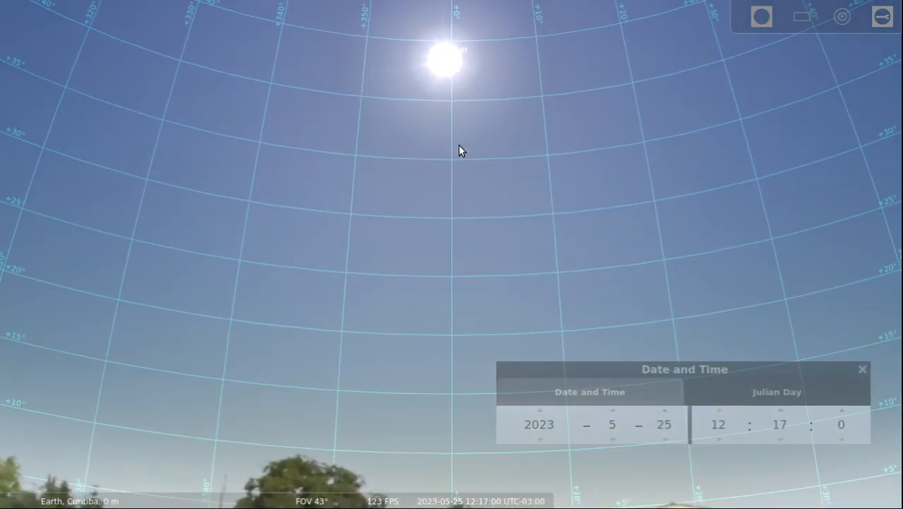
left_click(780, 438)
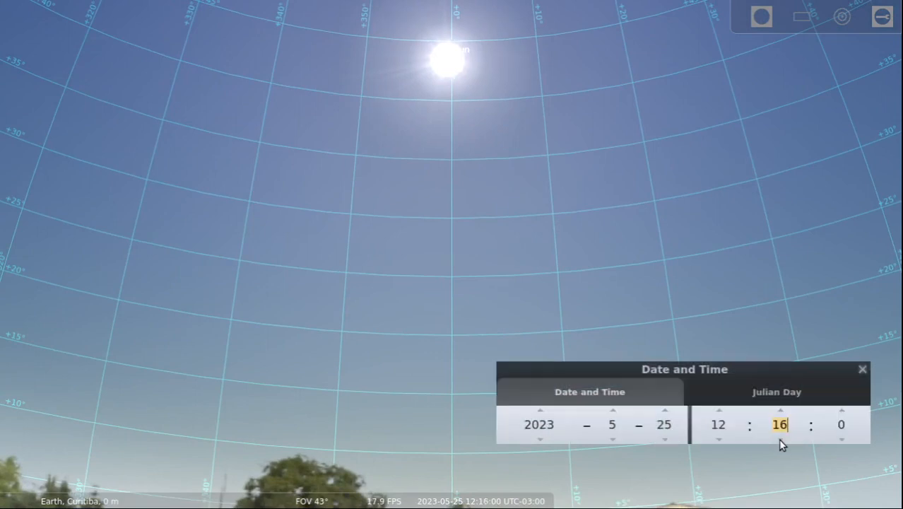
left_click(780, 439)
left_click(780, 439)
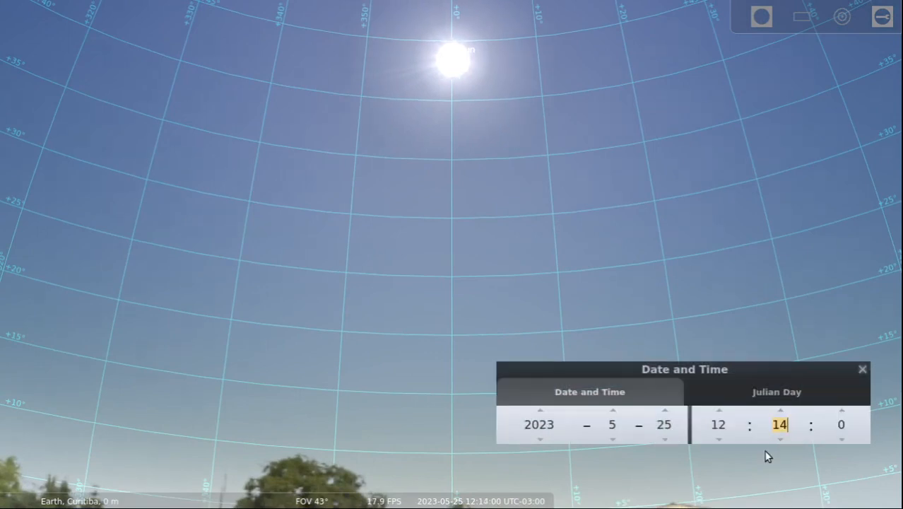
Step: Examine the Sun's alignment with the 0° azimuth line and its altitude on the grid, up close and above the northern horizon
left_click_drag(643, 319, 566, 263)
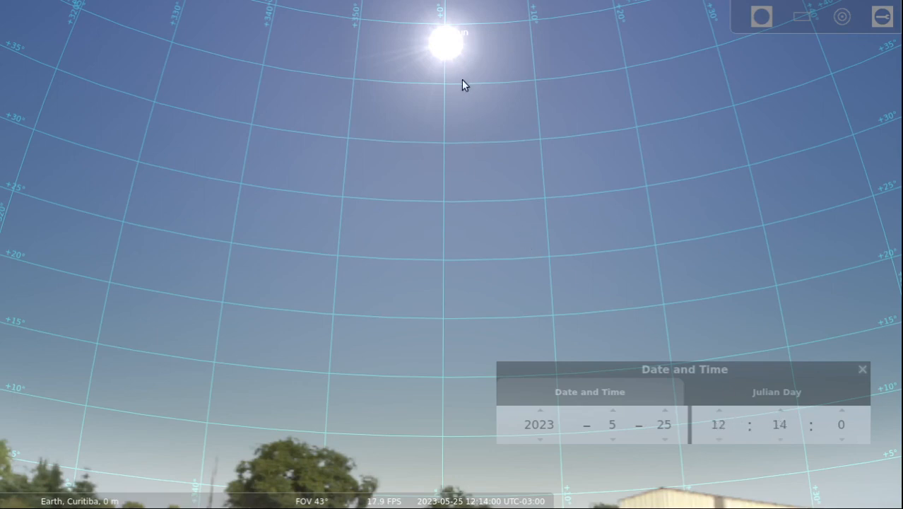
left_click_drag(463, 85, 485, 215)
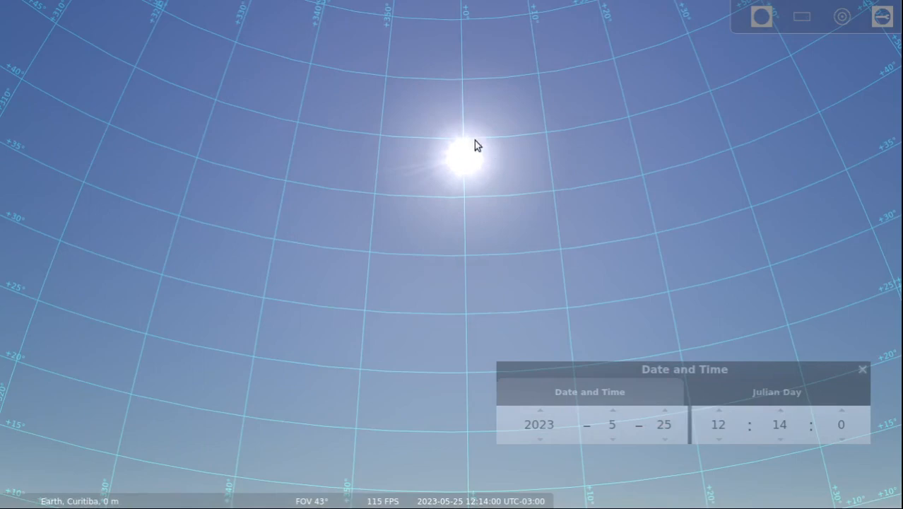
scroll(490, 140, "up", 3)
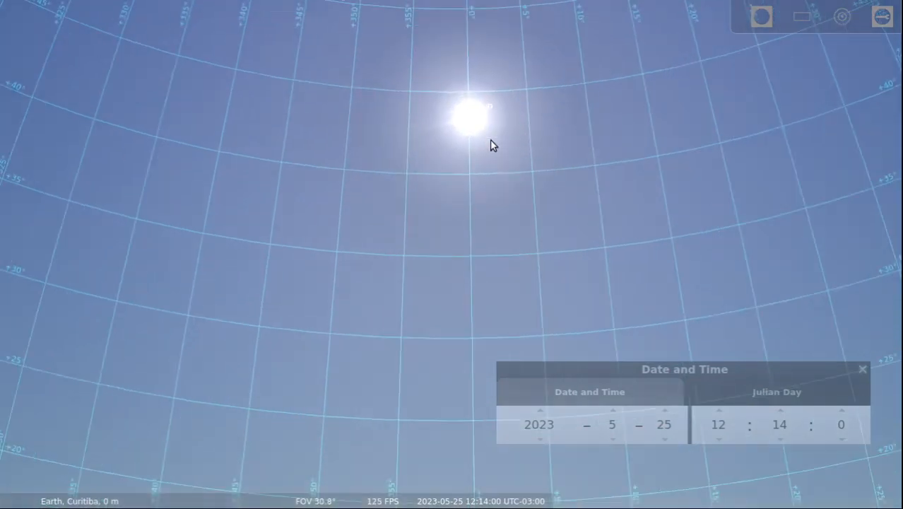
left_click_drag(489, 140, 437, 227)
scroll(439, 209, "up", 2)
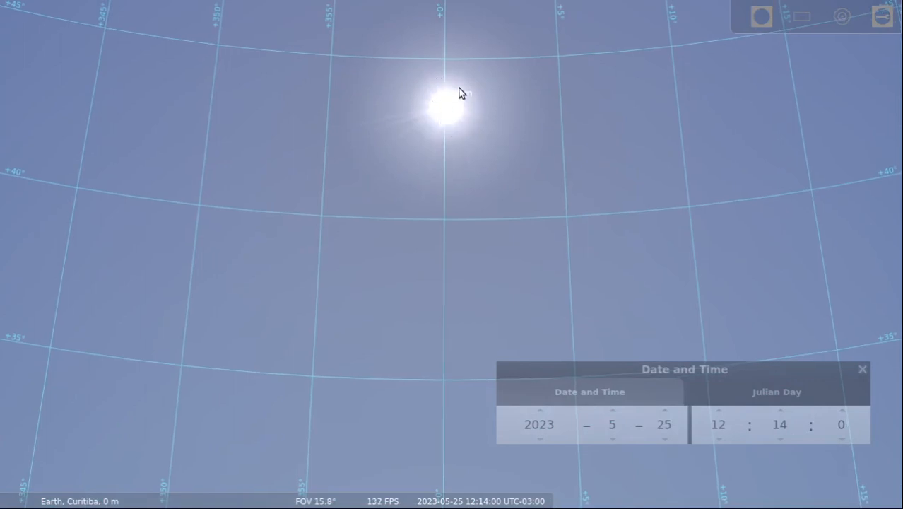
scroll(459, 92, "down", 5)
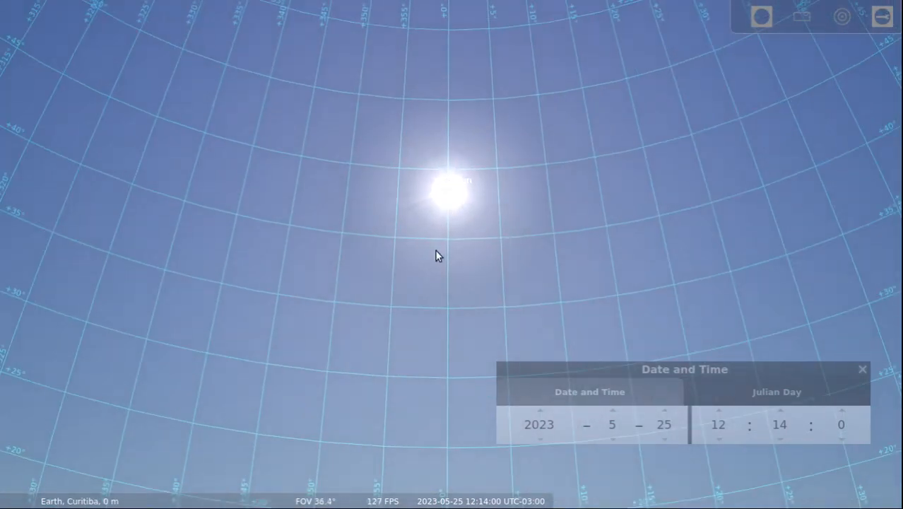
left_click_drag(449, 289, 461, 184)
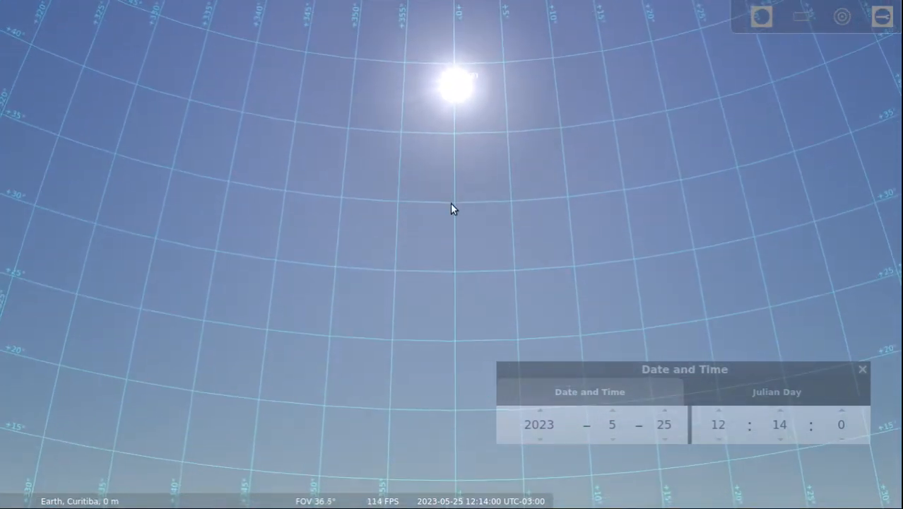
scroll(451, 205, "down", 3)
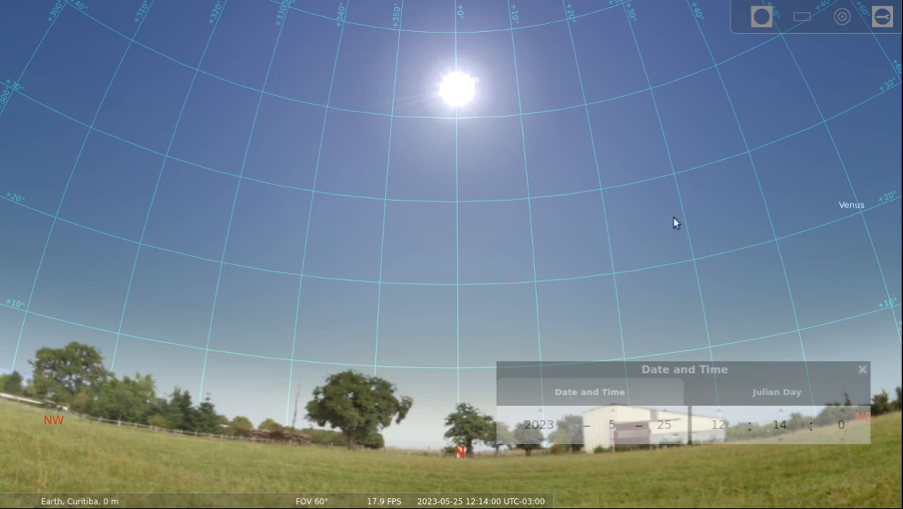
left_click_drag(446, 247, 438, 259)
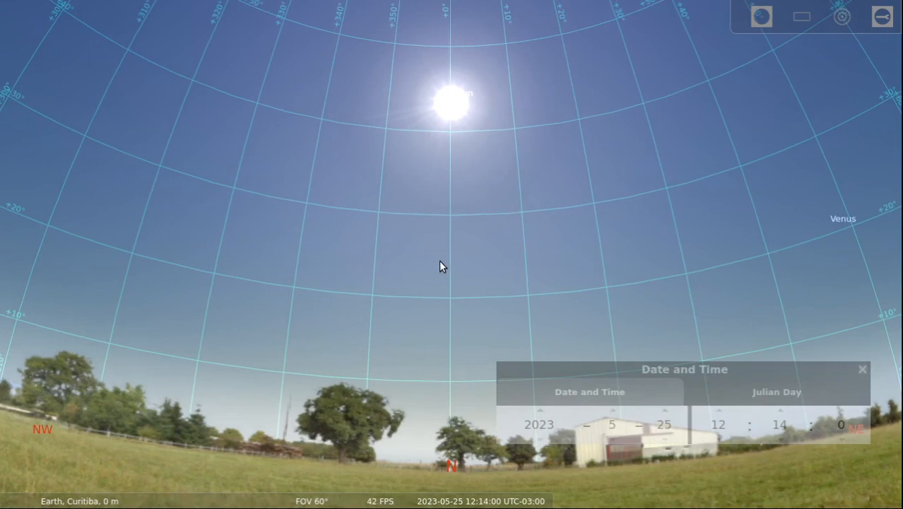
Step: Move the Date and Time window up off the horizon landscape and switch to another window
left_click_drag(687, 368, 689, 254)
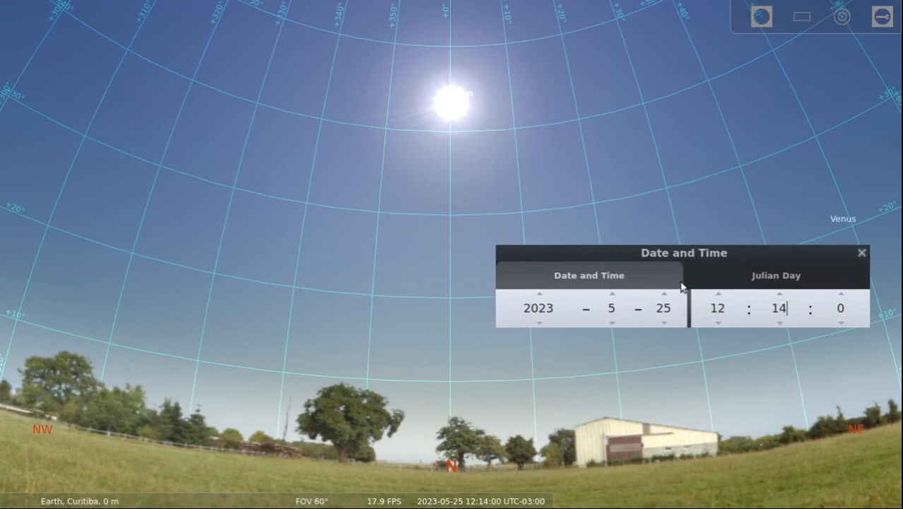
left_click_drag(709, 256, 705, 198)
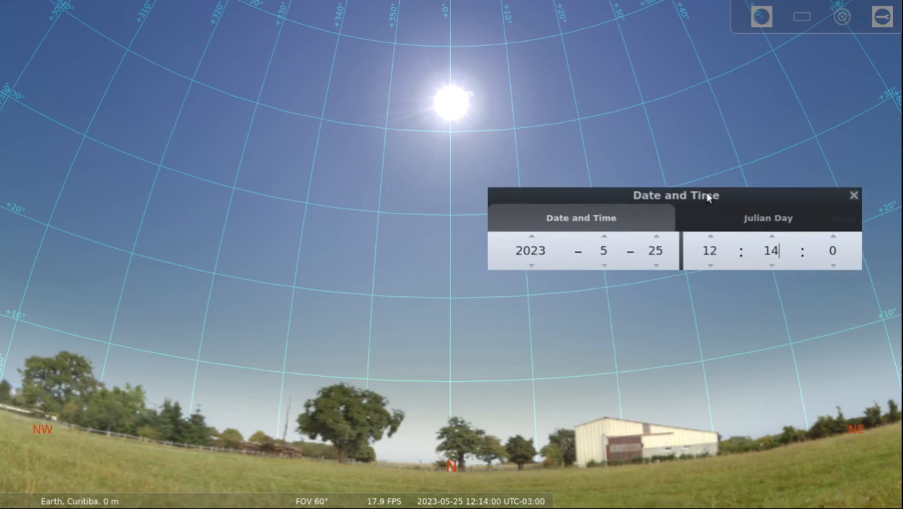
key("alt+Tab")
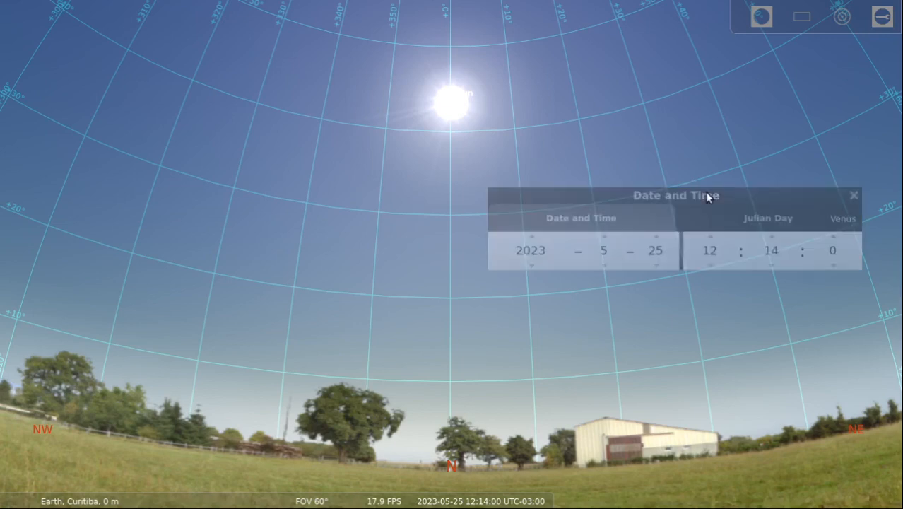